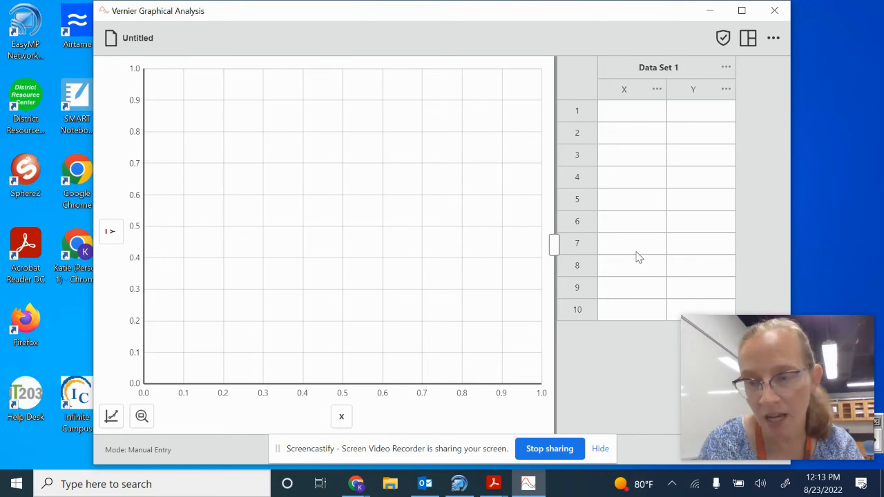
# - Fill rows 1 to 8 of the X column with the whole numbers 1 through 8
pyautogui.click(648, 116)
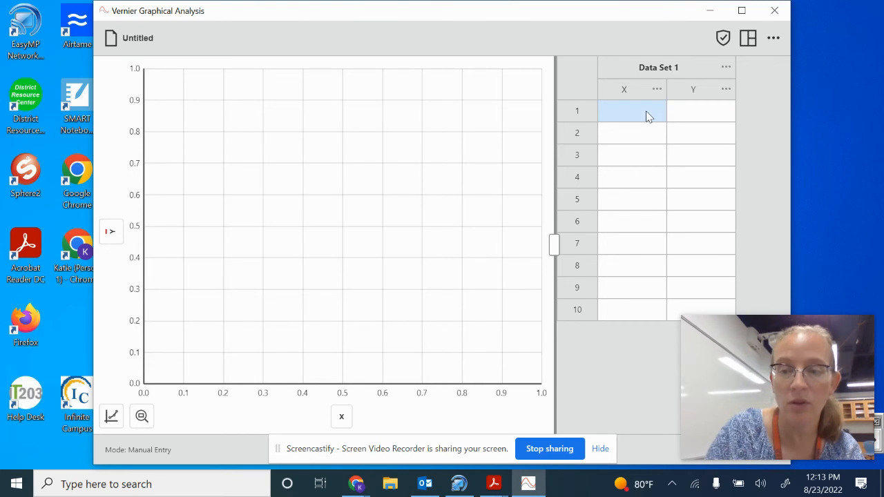
pyautogui.write('1')
pyautogui.press('Tab')
pyautogui.press('Tab')
pyautogui.write('2')
pyautogui.press('Tab')
pyautogui.press('Tab')
pyautogui.write('3')
pyautogui.press('Tab')
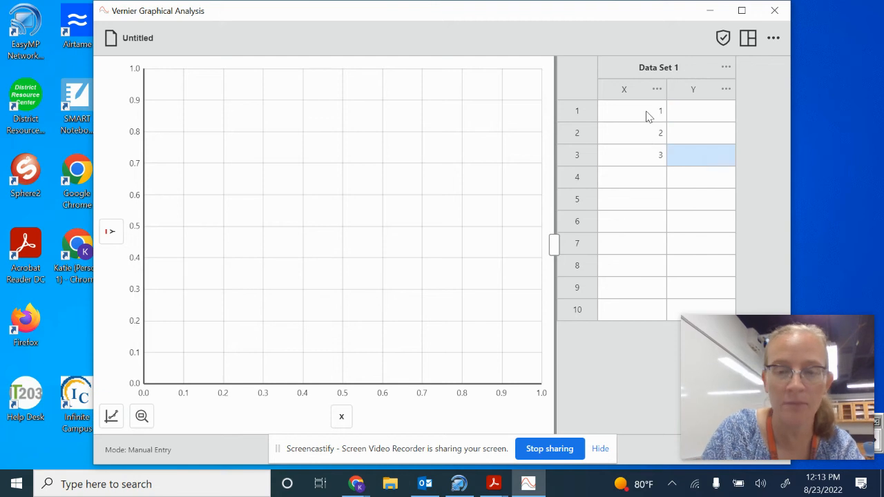
pyautogui.press('Tab')
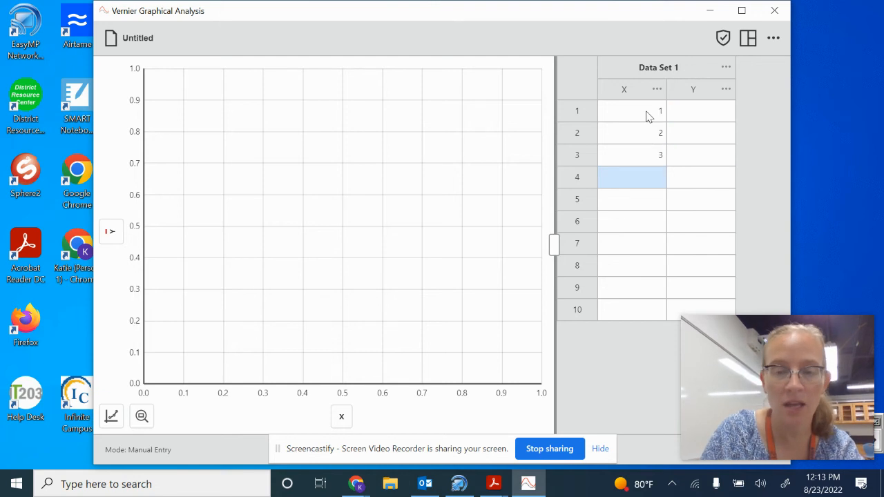
pyautogui.write('4')
pyautogui.press('Tab')
pyautogui.press('Tab')
pyautogui.write('5')
pyautogui.press('Tab')
pyautogui.press('Tab')
pyautogui.write('6')
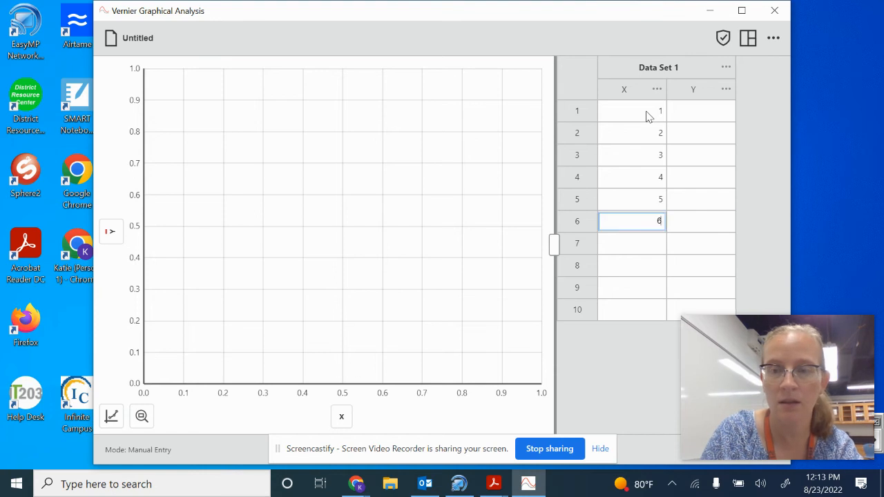
pyautogui.press('Tab')
pyautogui.press('Tab')
pyautogui.write('7')
pyautogui.press('Tab')
pyautogui.press('Tab')
pyautogui.write('8')
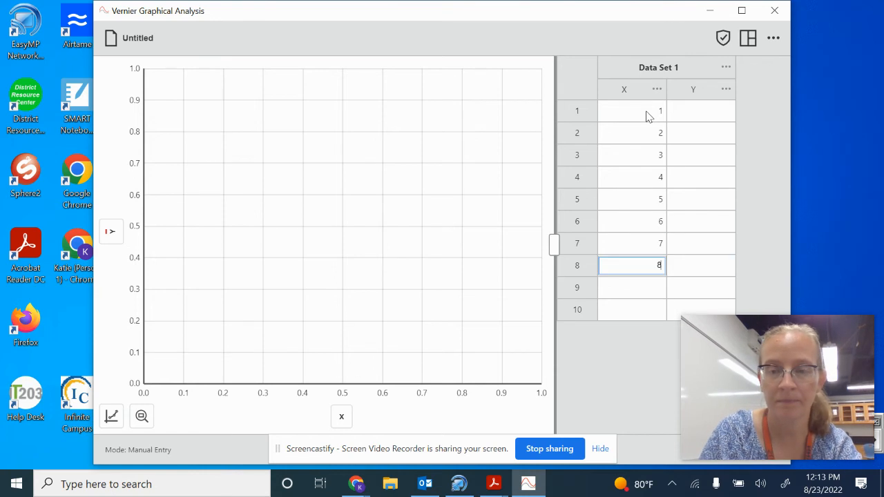
pyautogui.press('Tab')
# - Enter the Y values 4.7, 6.9, 9.3, 11.4 and 13.6 in rows 1 to 5
pyautogui.click(704, 110)
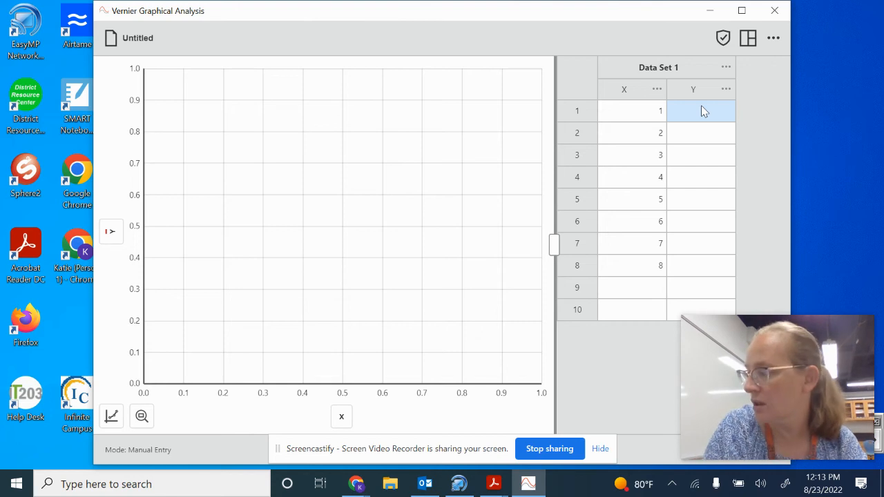
pyautogui.write('4.7')
pyautogui.press('Tab')
pyautogui.press('Tab')
pyautogui.write('6.9')
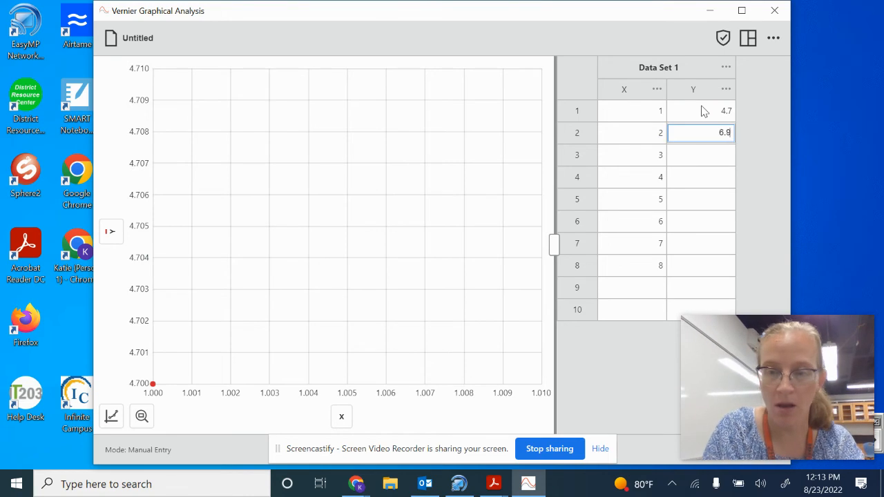
pyautogui.press('Tab')
pyautogui.press('Tab')
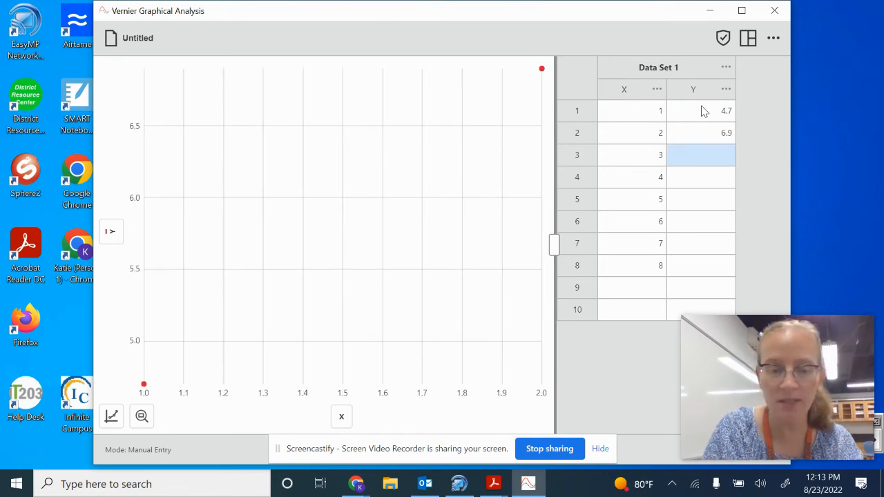
pyautogui.write('9.3')
pyautogui.press('Tab')
pyautogui.press('Tab')
pyautogui.write('11.4')
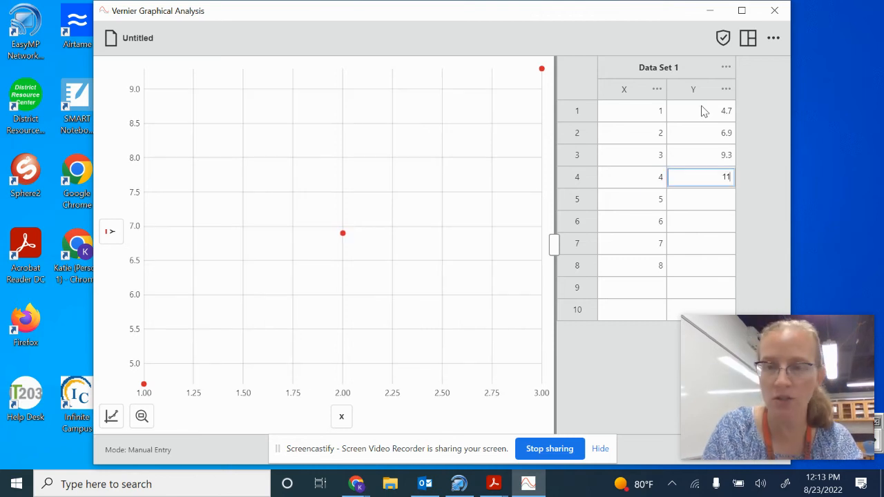
pyautogui.press('Tab')
pyautogui.press('Tab')
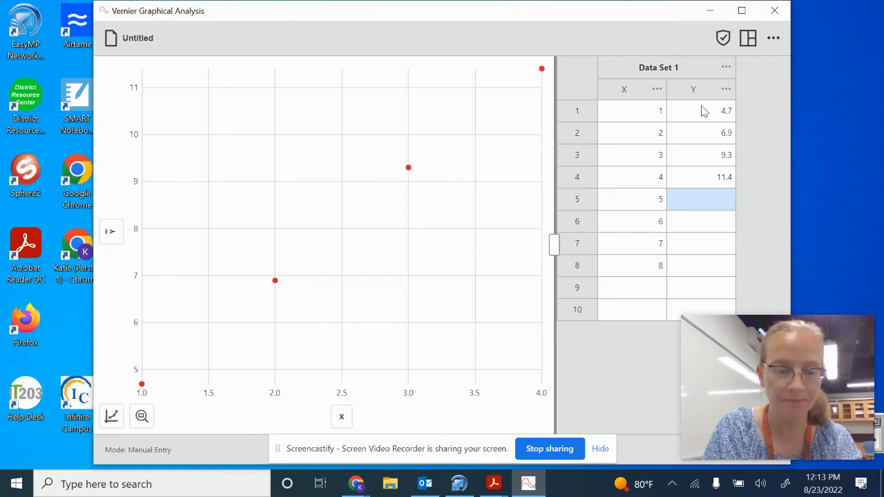
pyautogui.write('13.6')
pyautogui.press('Tab')
pyautogui.press('Tab')
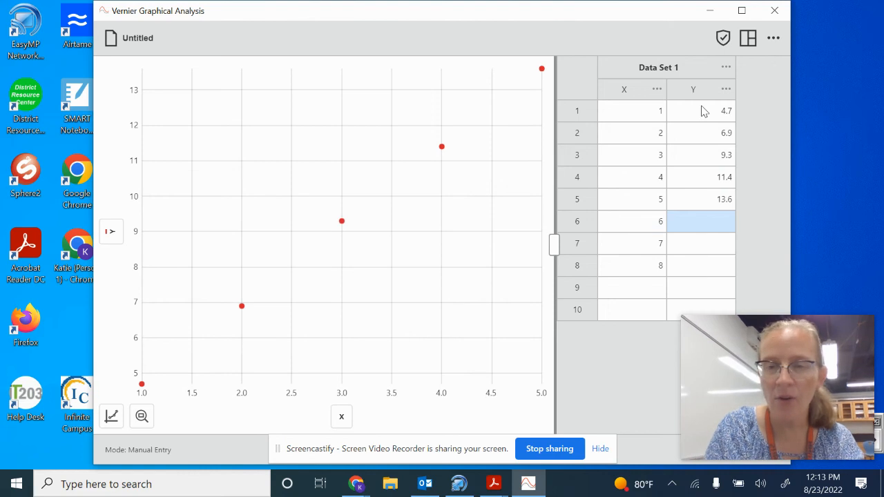
# - Enter 33 as a trial Y value in row 6 and replace it with 15.9
pyautogui.write('33')
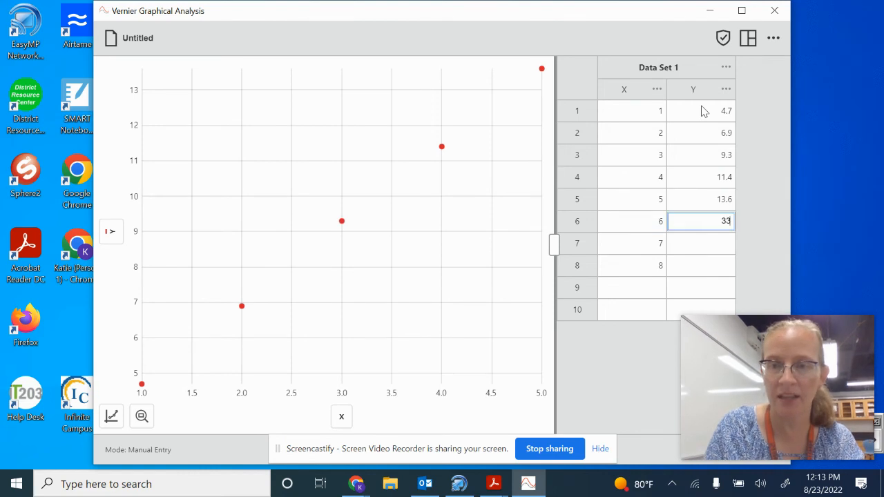
pyautogui.press('Tab')
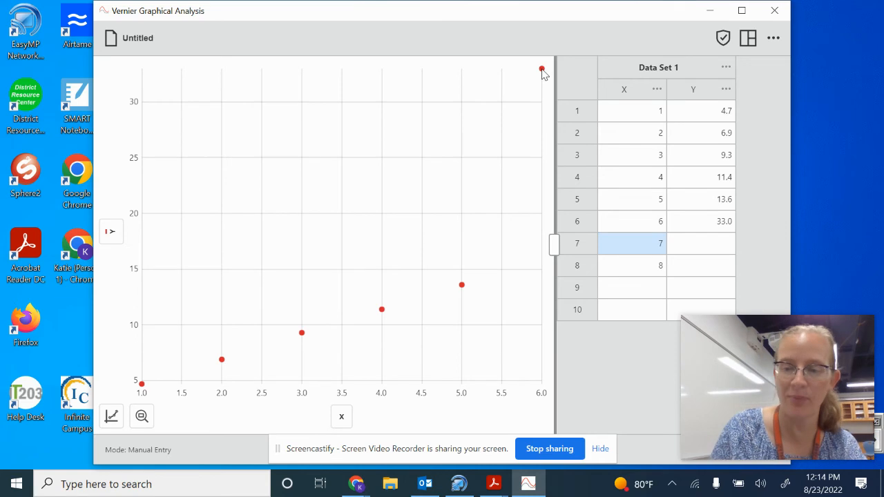
pyautogui.click(699, 226)
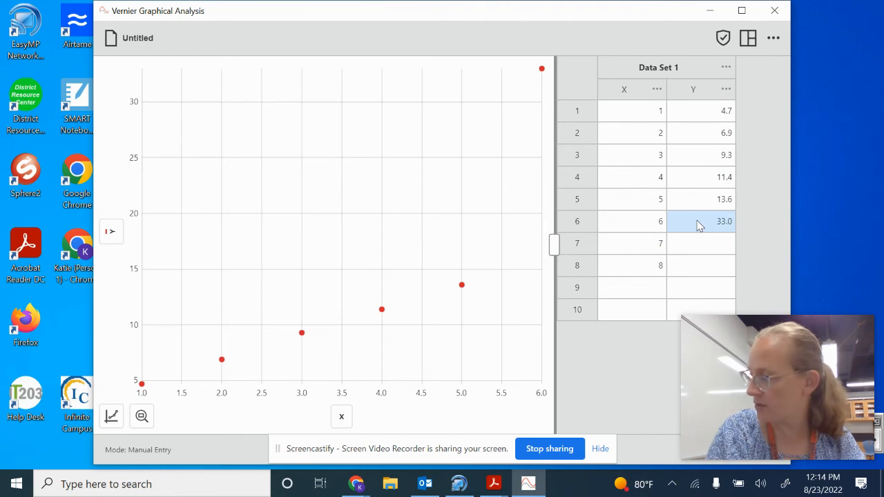
pyautogui.write('15')
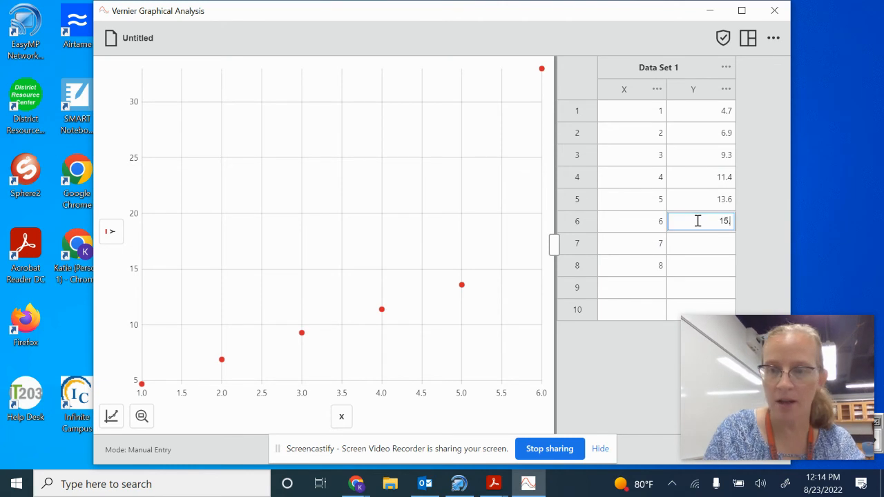
pyautogui.write('.')
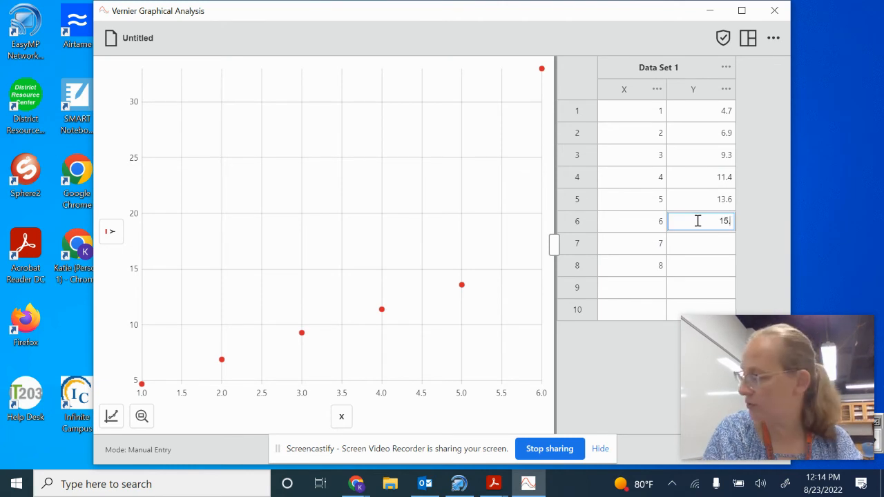
pyautogui.write('9')
pyautogui.press('Return')
# - Enter the Y values 18.1 and 20.5 in rows 7 and 8
pyautogui.write('18.1')
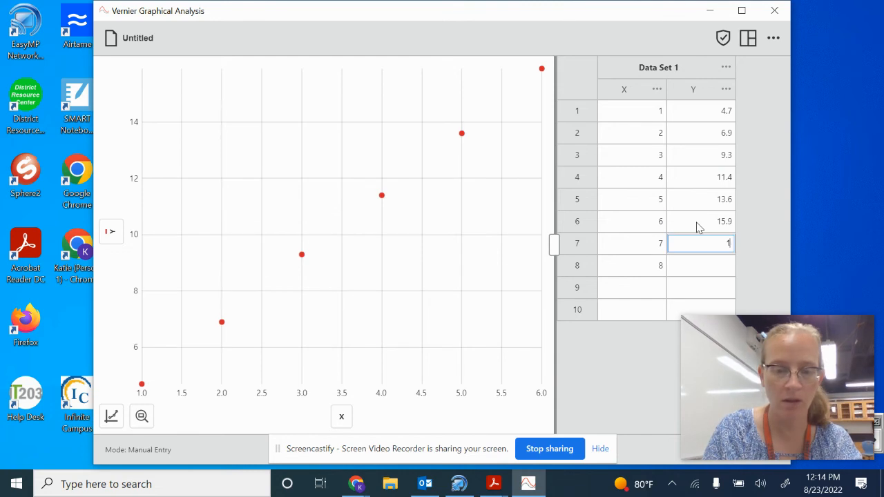
pyautogui.press('Return')
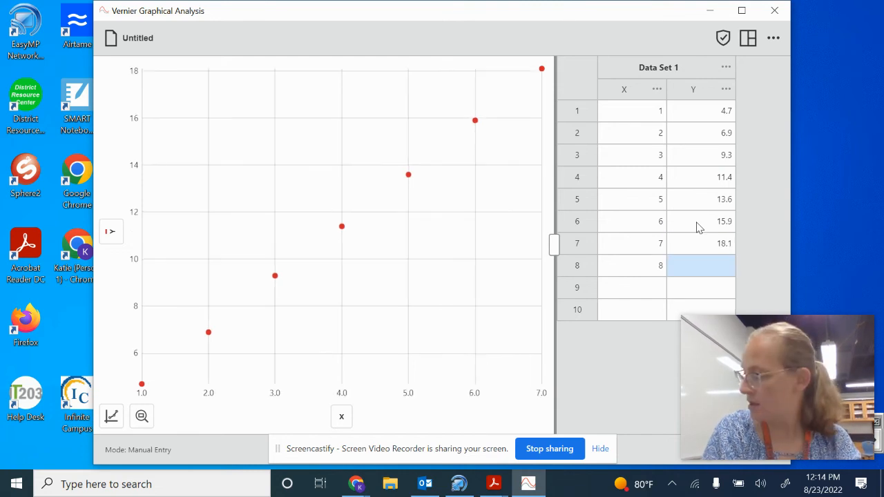
pyautogui.write('20.5')
pyautogui.press('Return')
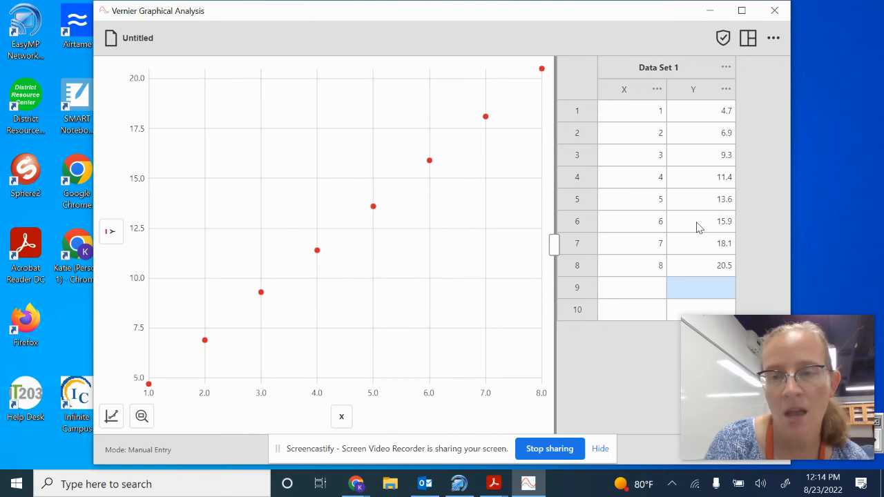
# - Rename the X column to Time and set its units to s
pyautogui.click(657, 90)
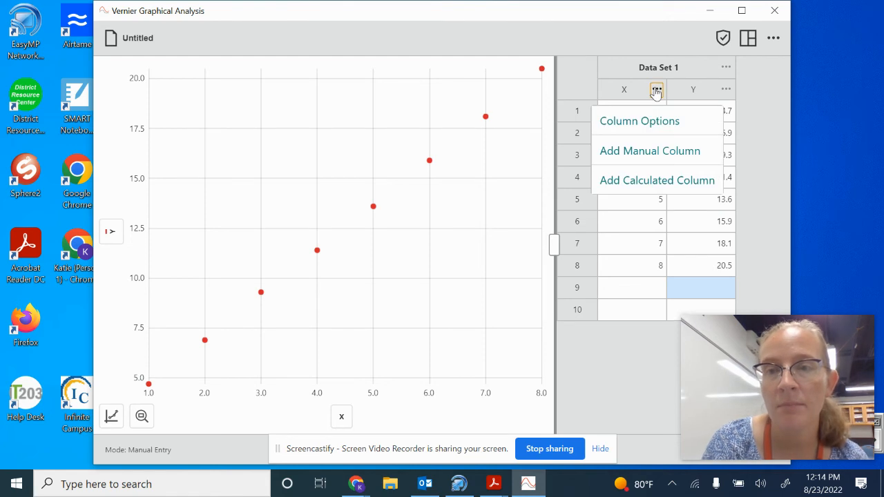
pyautogui.click(641, 123)
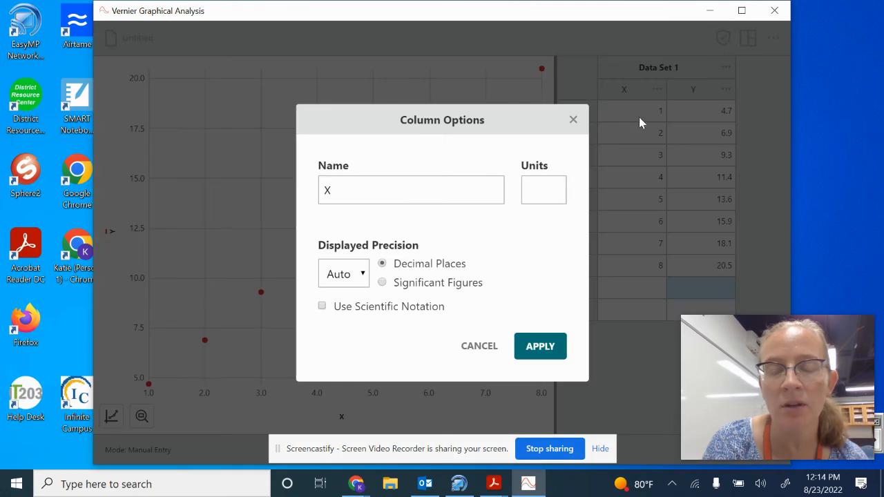
pyautogui.doubleClick(370, 193)
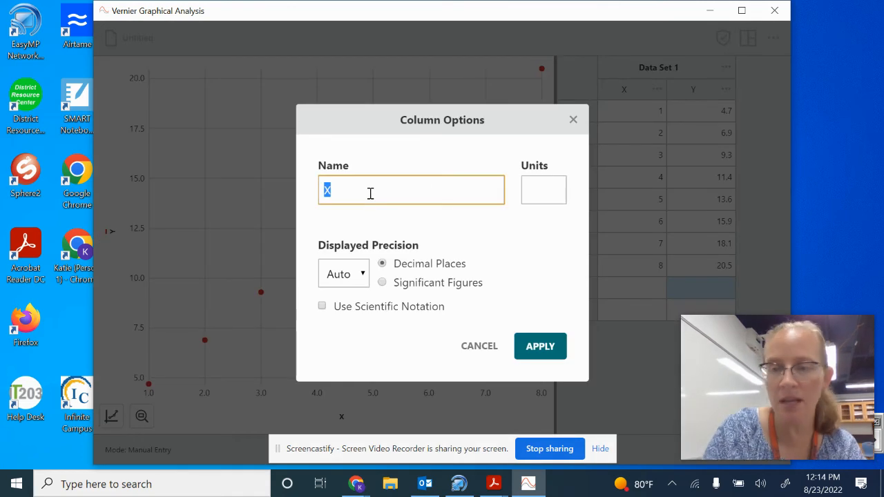
pyautogui.write('Time')
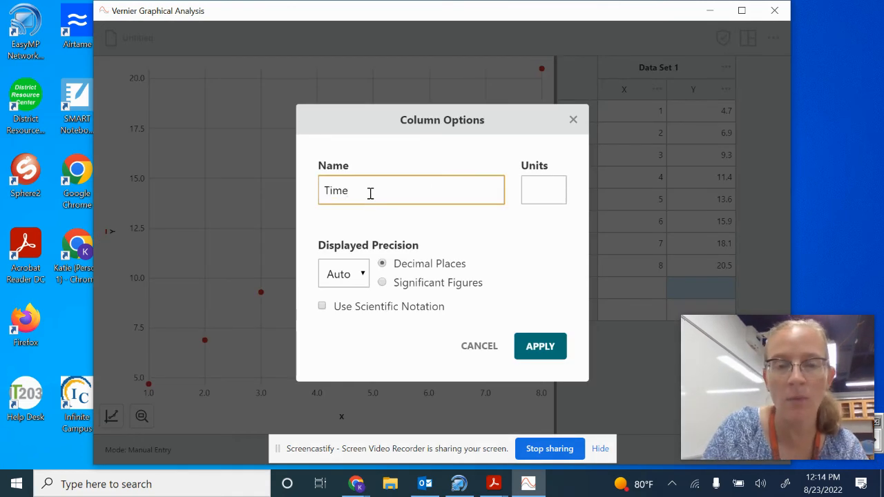
pyautogui.press('Tab')
pyautogui.write('s')
pyautogui.click(538, 348)
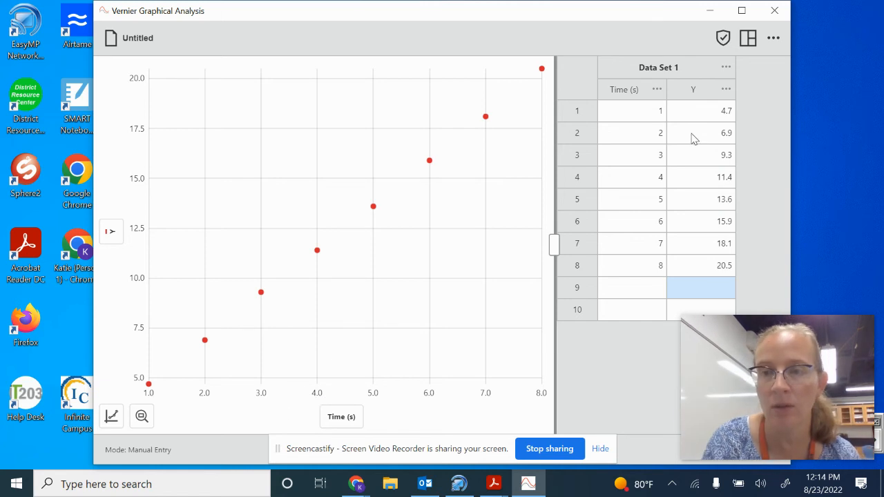
# - Rename the Y column to Velocity and set its units to cm/s
pyautogui.click(726, 90)
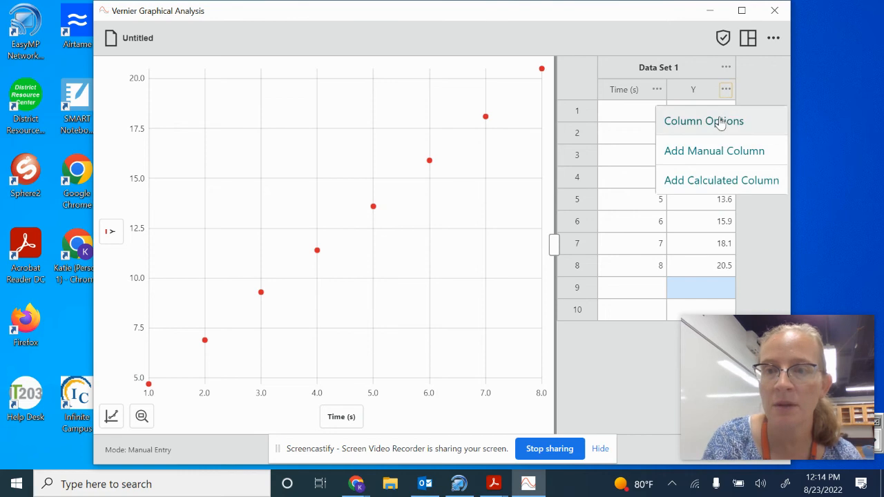
pyautogui.click(720, 122)
pyautogui.doubleClick(413, 192)
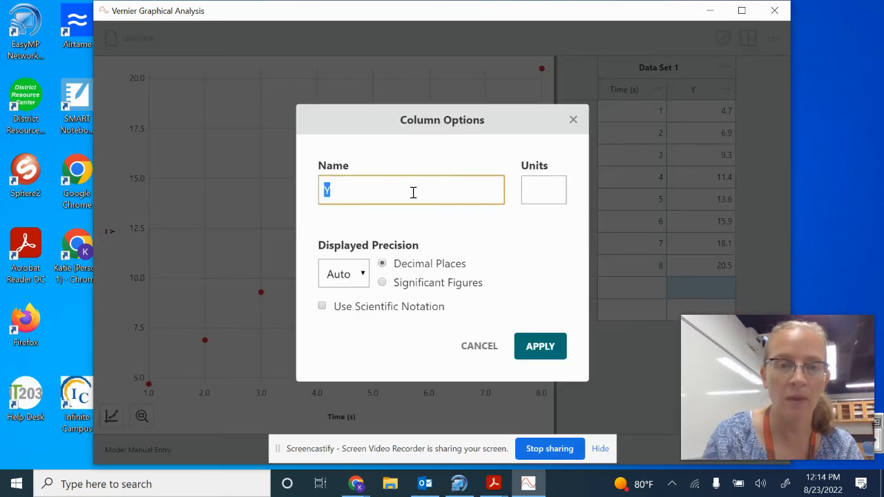
pyautogui.write('YVel')
pyautogui.press('BackSpace')
pyautogui.press('BackSpace')
pyautogui.press('BackSpace')
pyautogui.press('BackSpace')
pyautogui.write('Velocity')
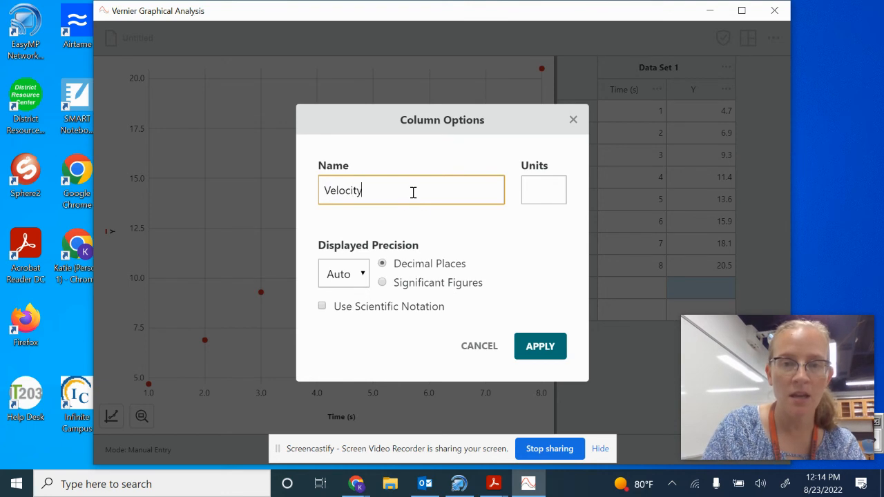
pyautogui.press('Tab')
pyautogui.write('cm/s')
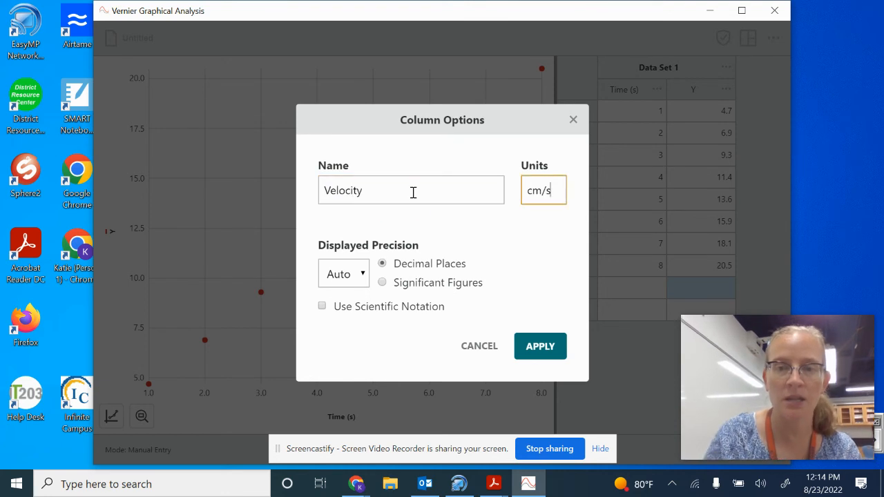
pyautogui.click(549, 350)
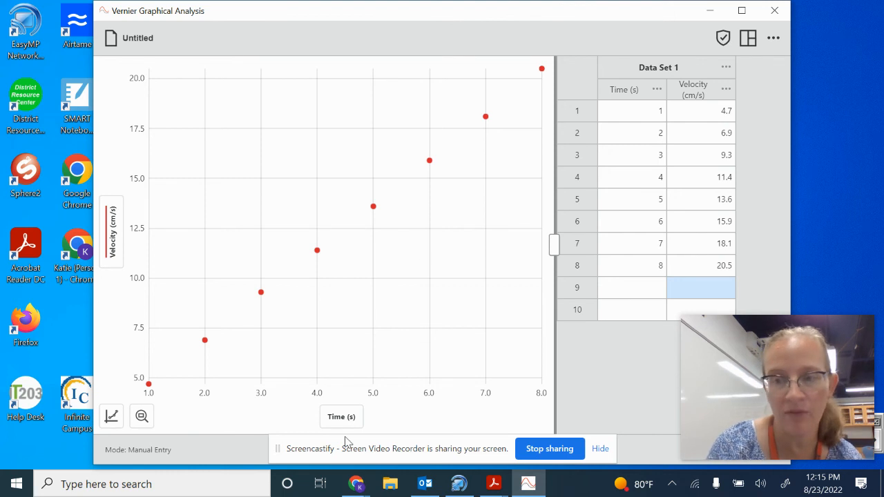
# - Set the graph's x-axis and y-axis scaling to Always Show 0
pyautogui.click(112, 418)
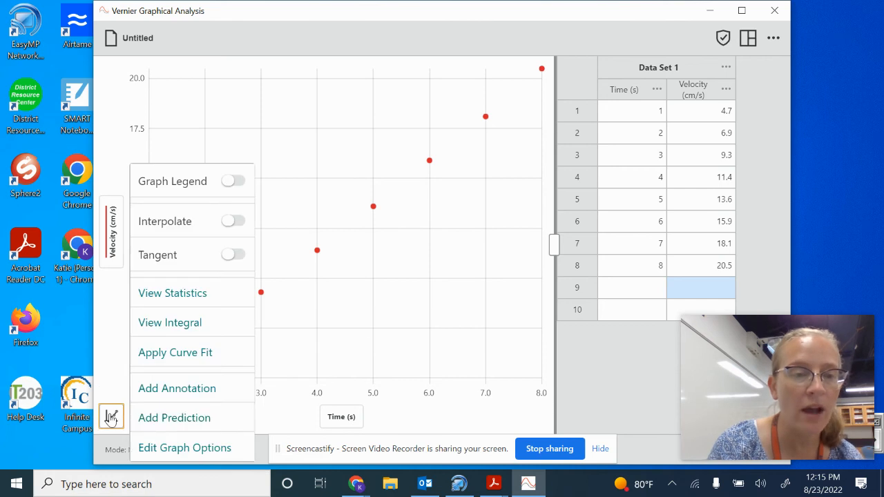
pyautogui.click(161, 448)
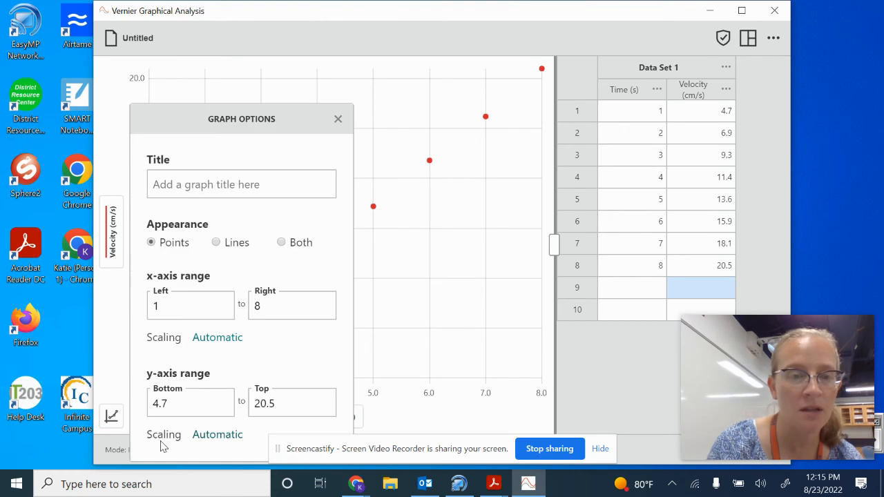
pyautogui.click(207, 340)
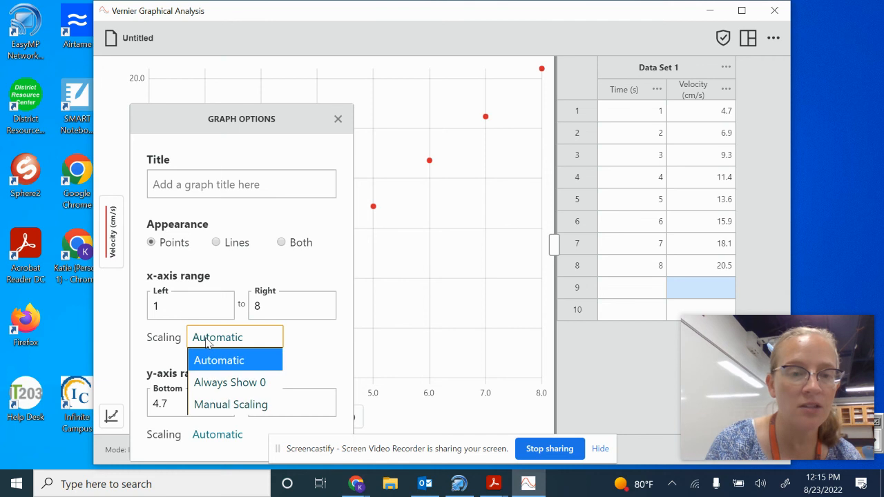
pyautogui.click(216, 383)
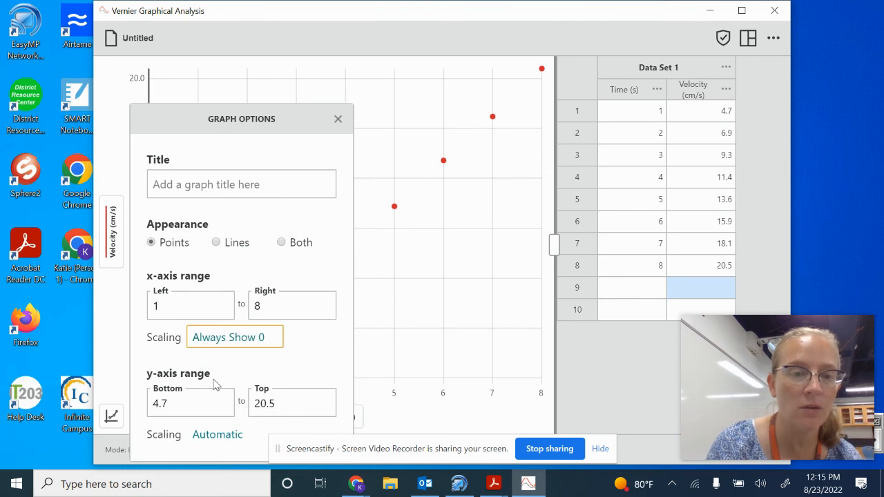
pyautogui.click(225, 439)
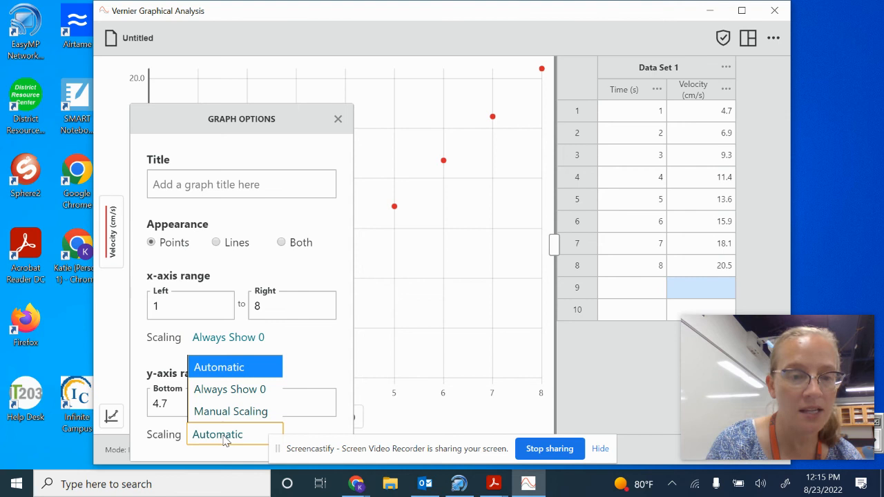
pyautogui.click(224, 399)
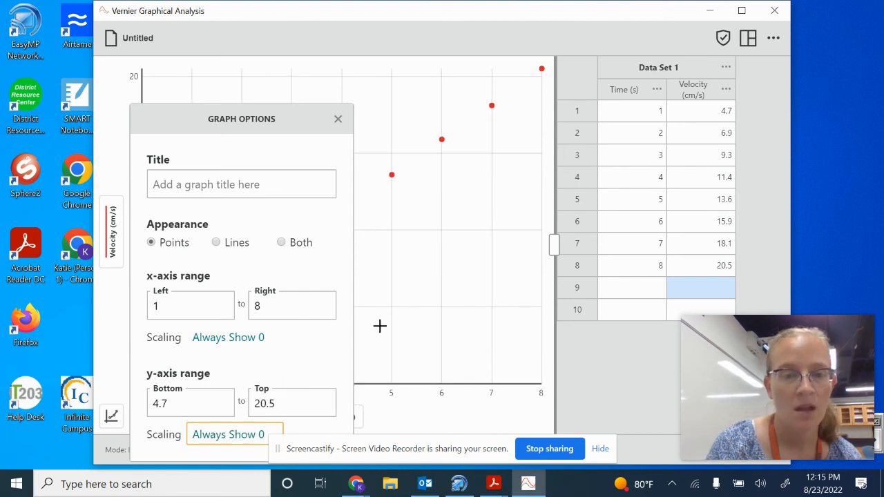
# - Close the graph options and apply a Linear curve fit to the velocity versus time data
pyautogui.click(338, 118)
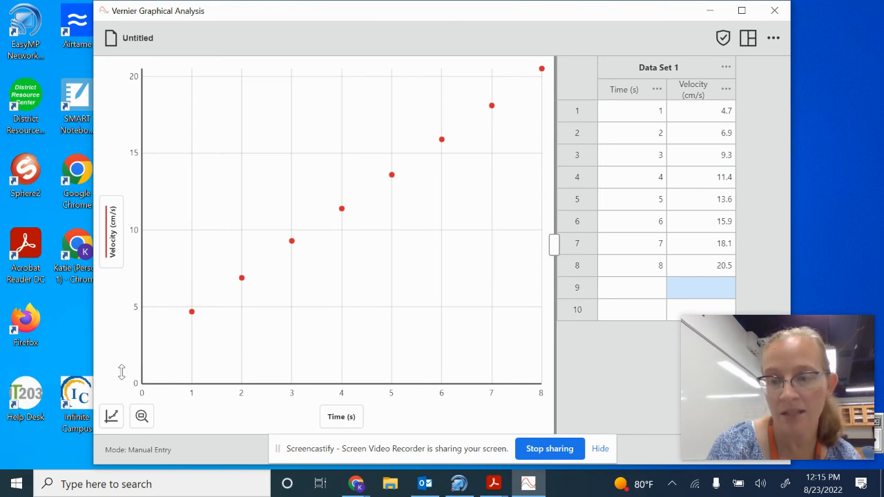
pyautogui.click(114, 416)
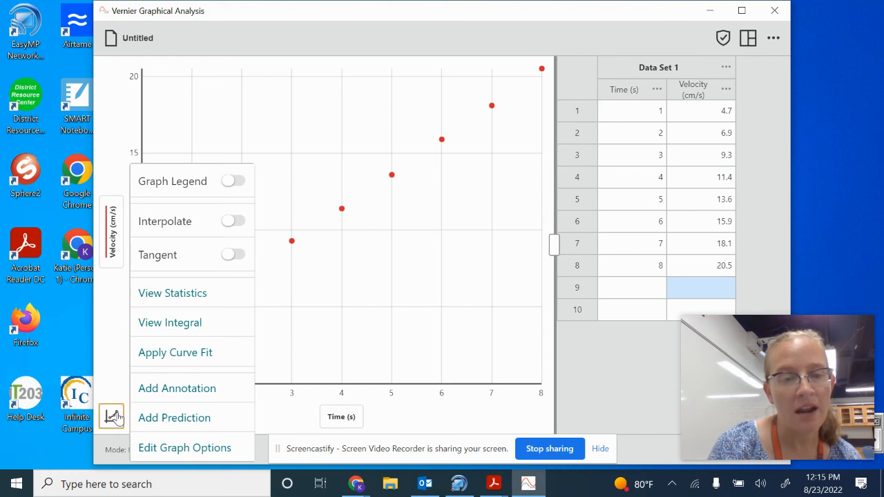
pyautogui.click(175, 355)
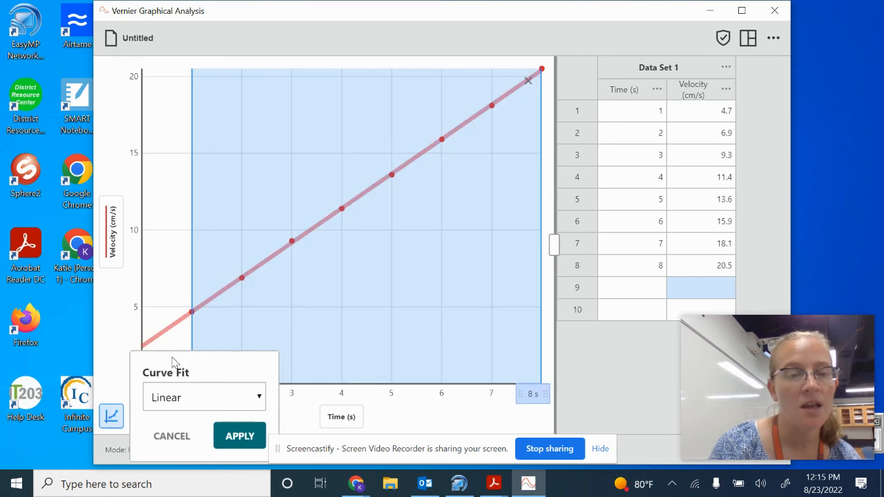
pyautogui.click(175, 403)
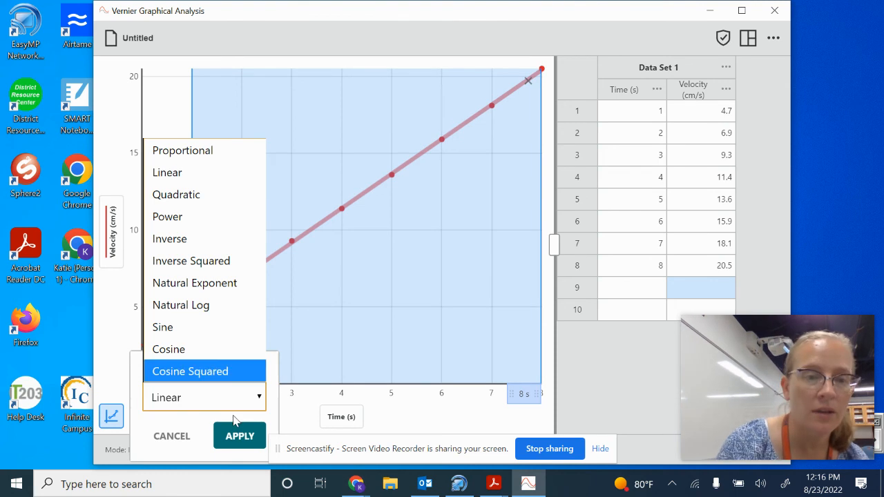
pyautogui.click(181, 176)
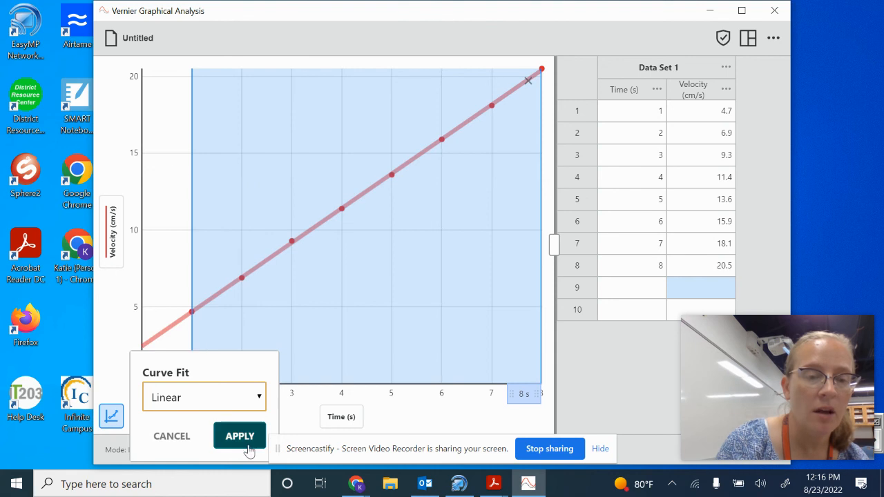
pyautogui.click(241, 437)
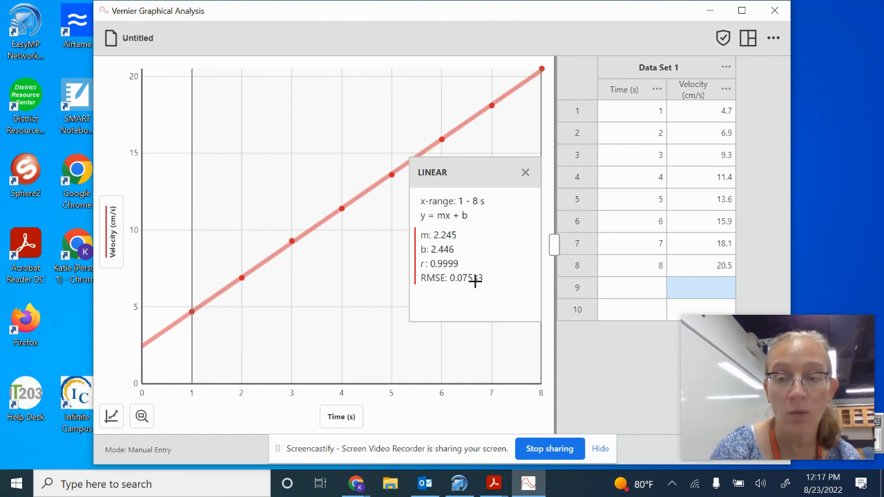
pyautogui.click(126, 44)
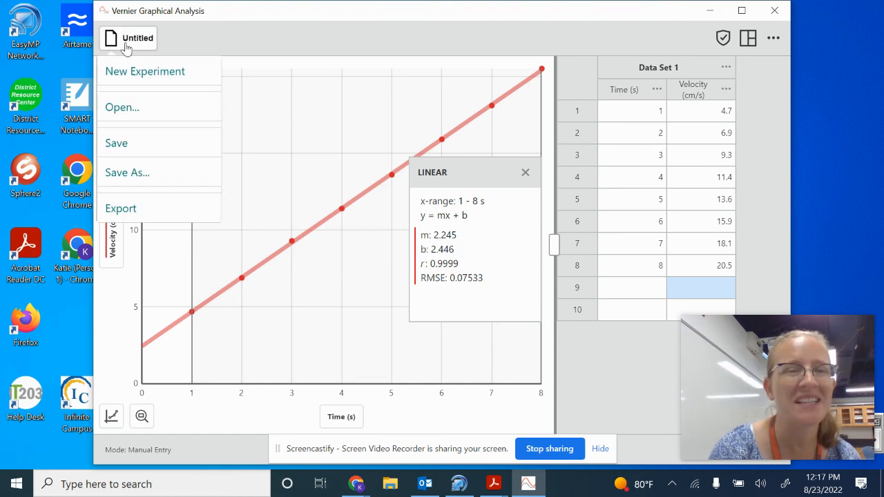
pyautogui.click(135, 181)
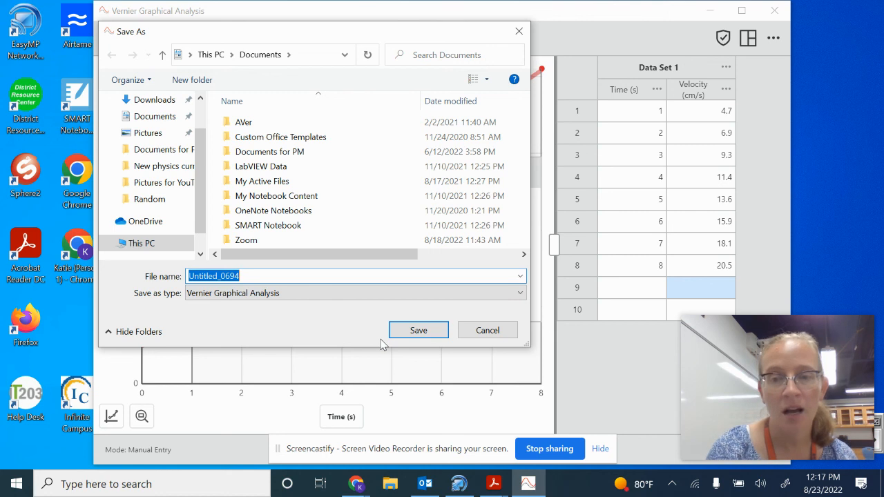
pyautogui.click(488, 331)
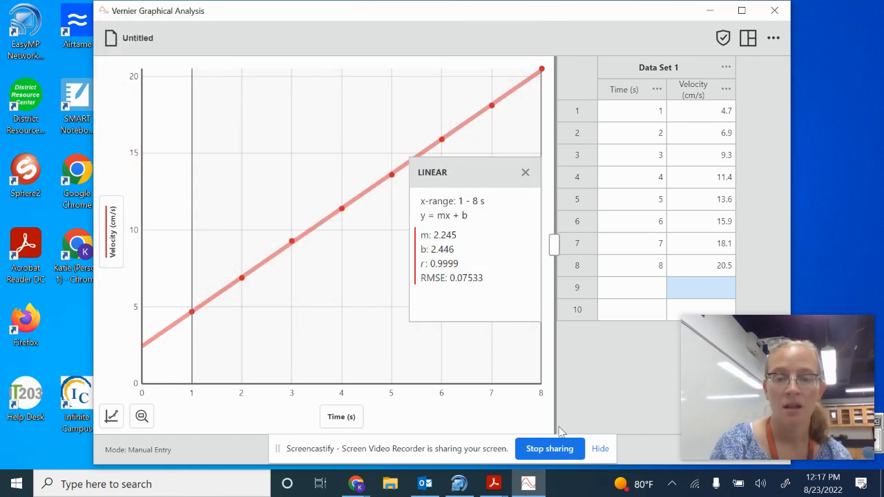